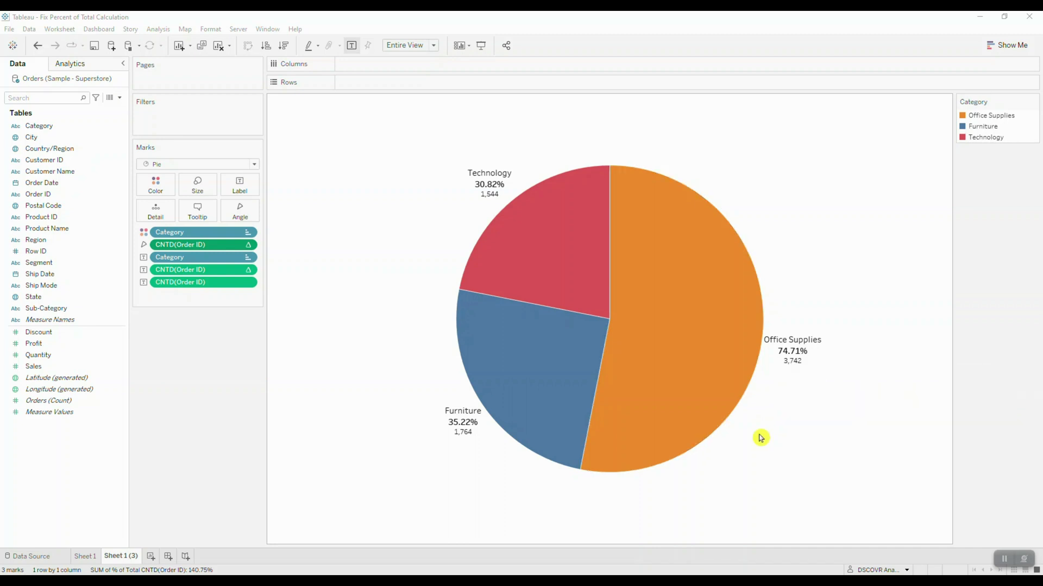
- Switch to Sheet 1's distinct order count bar chart and open the CNTD(Order ID) pill menu
mouse_move(462, 439)
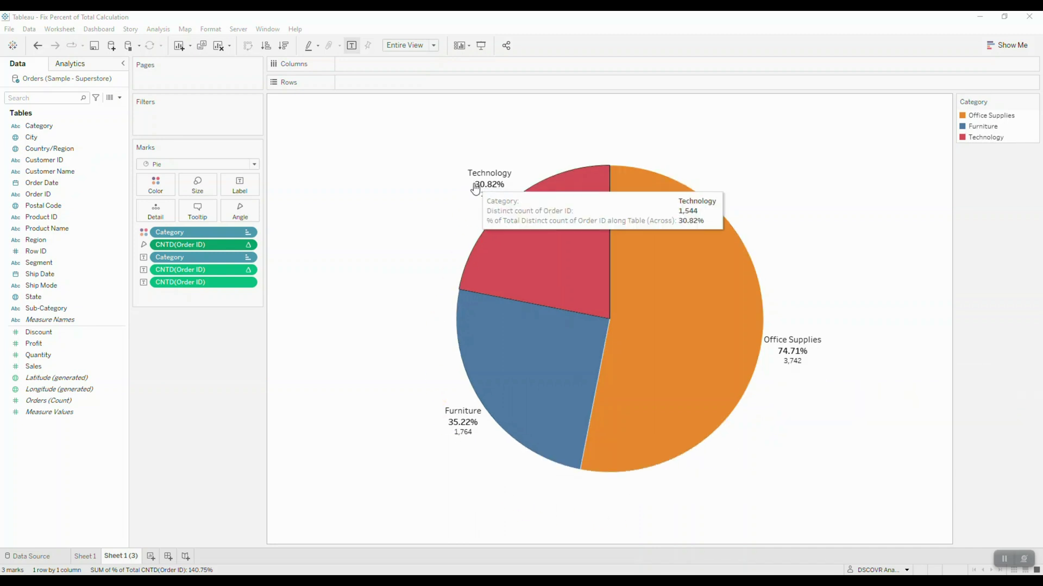
click(85, 556)
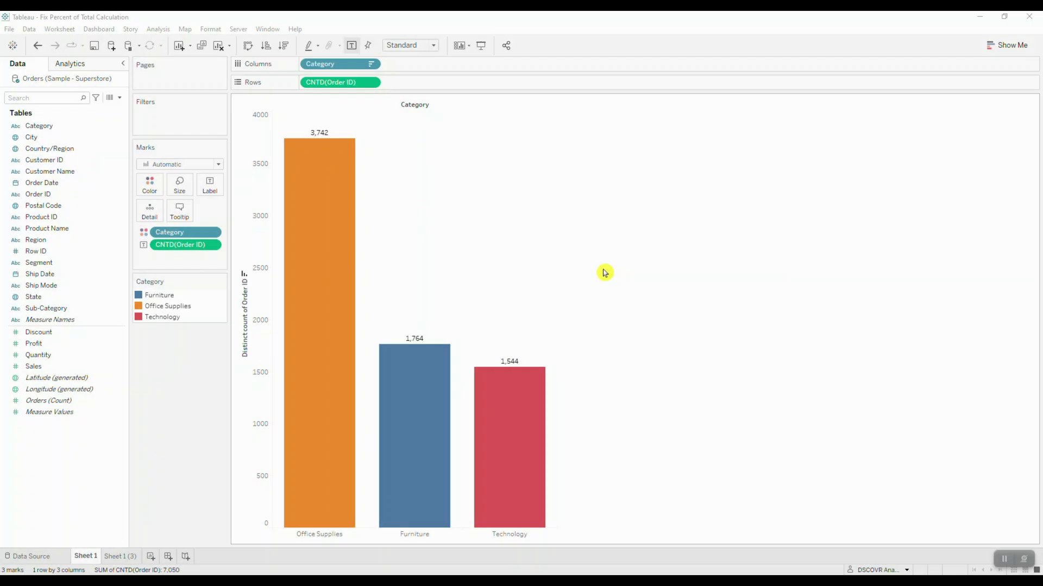
click(373, 84)
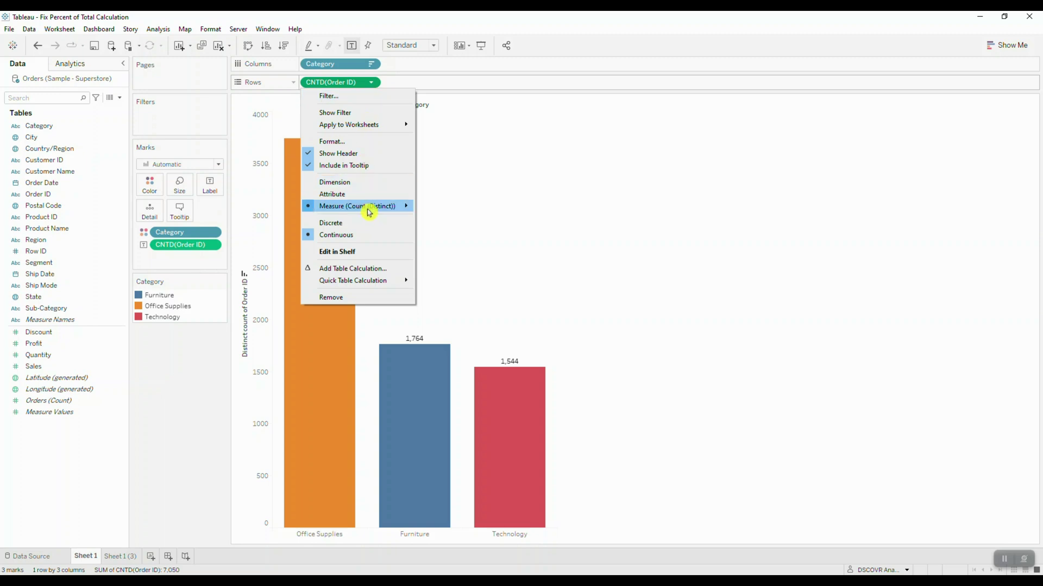
- Apply a Percent of Total quick table calculation to CNTD(Order ID)
mouse_move(369, 281)
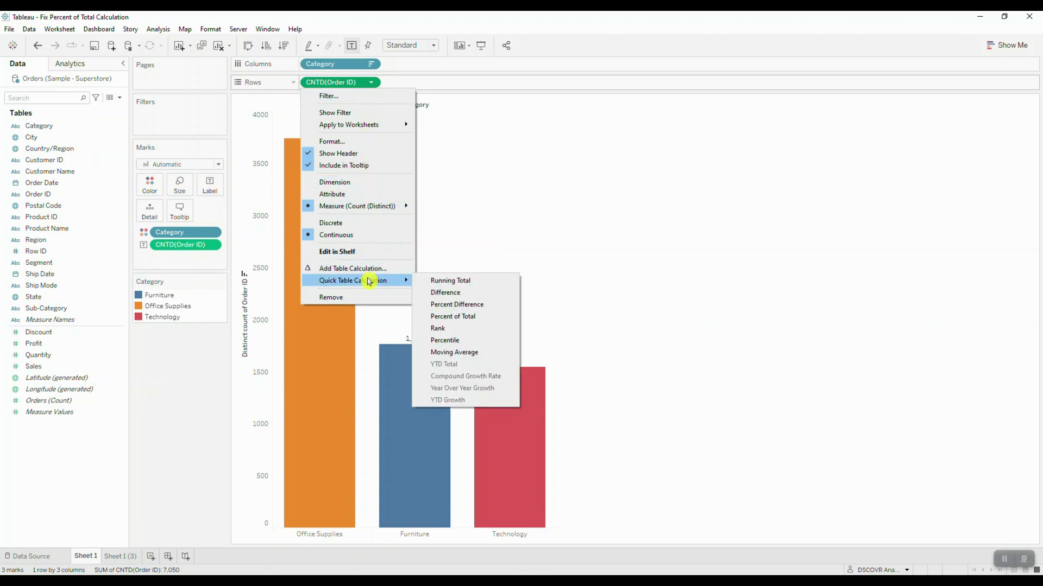
click(480, 319)
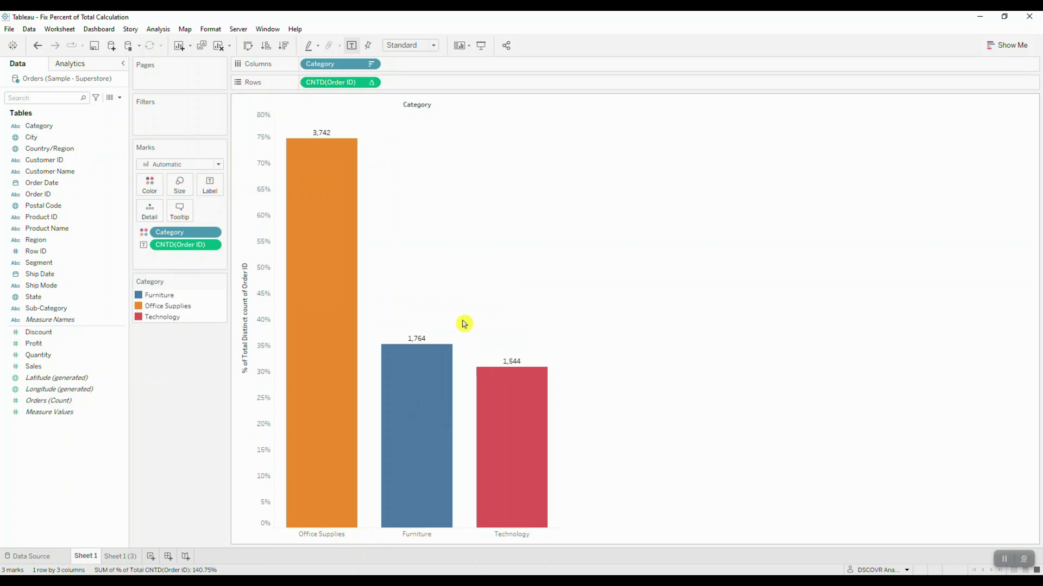
- Change the mark type to Pie with CNTD(Order ID) as the slice angle
click(219, 165)
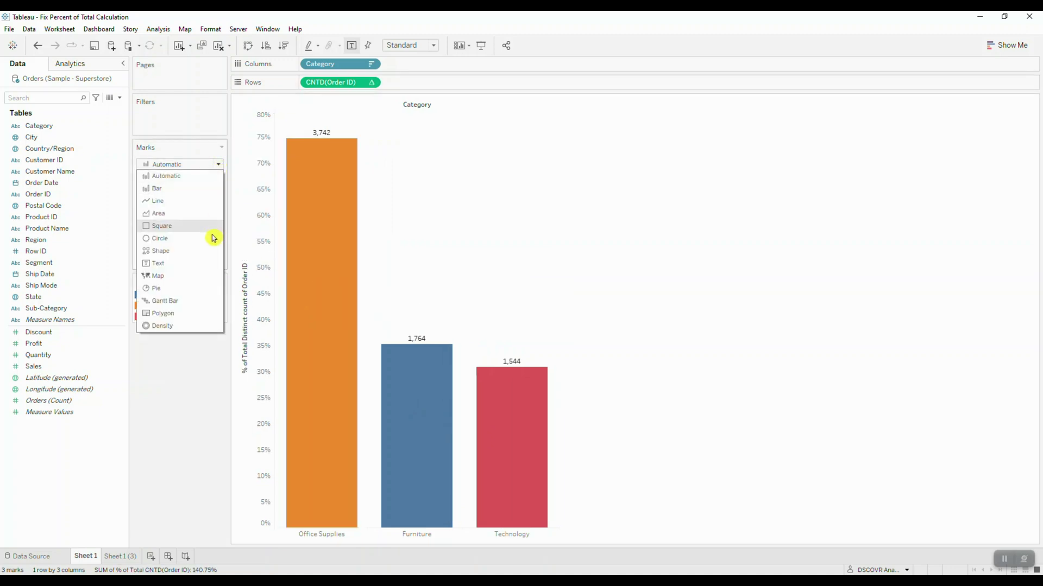
click(203, 292)
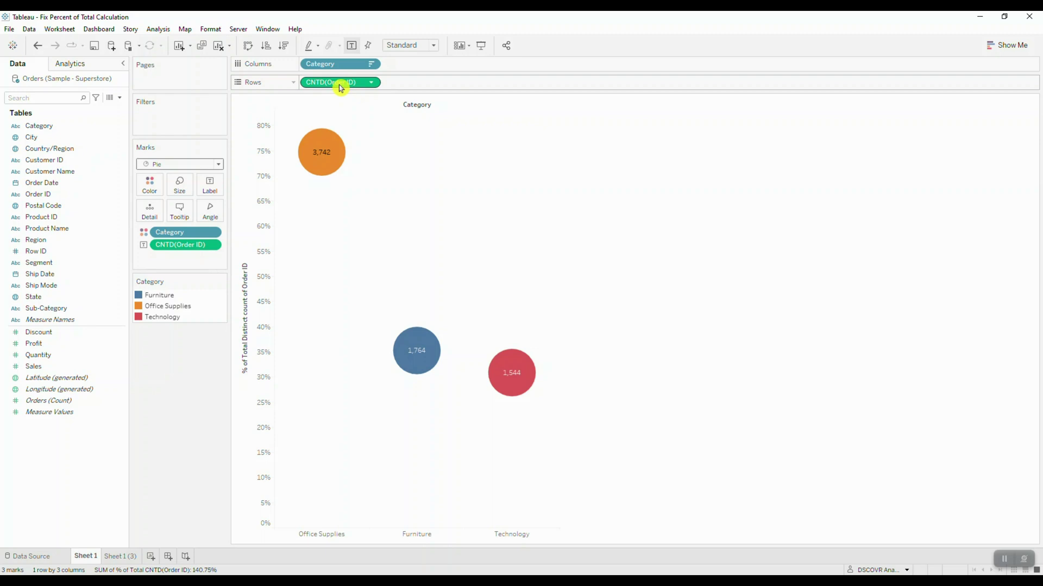
drag(349, 87, 212, 216)
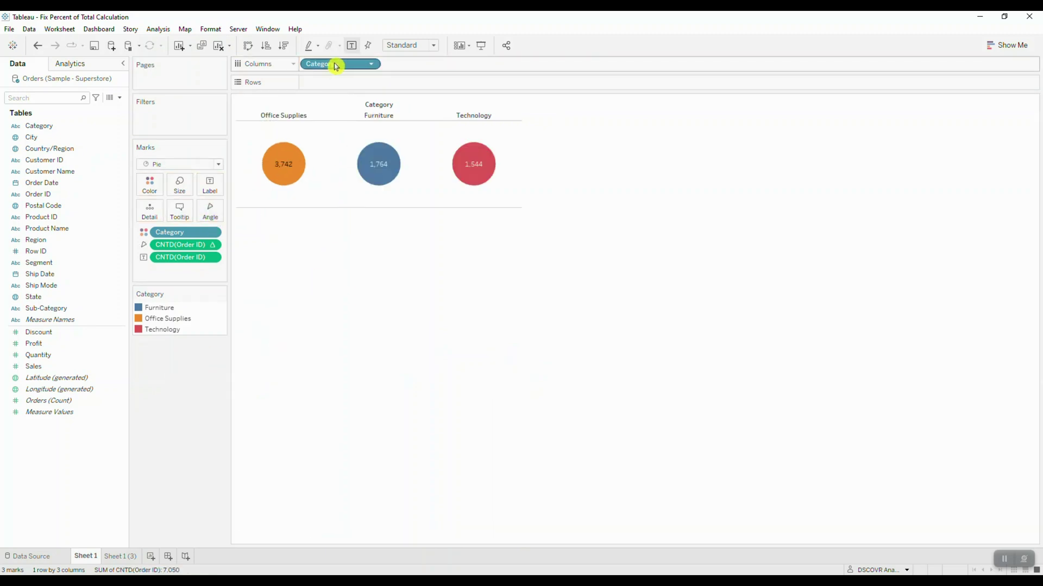
- Remove Category from Columns, fit the view to Entire View, and sort slices descending
drag(337, 63, 505, 205)
click(433, 47)
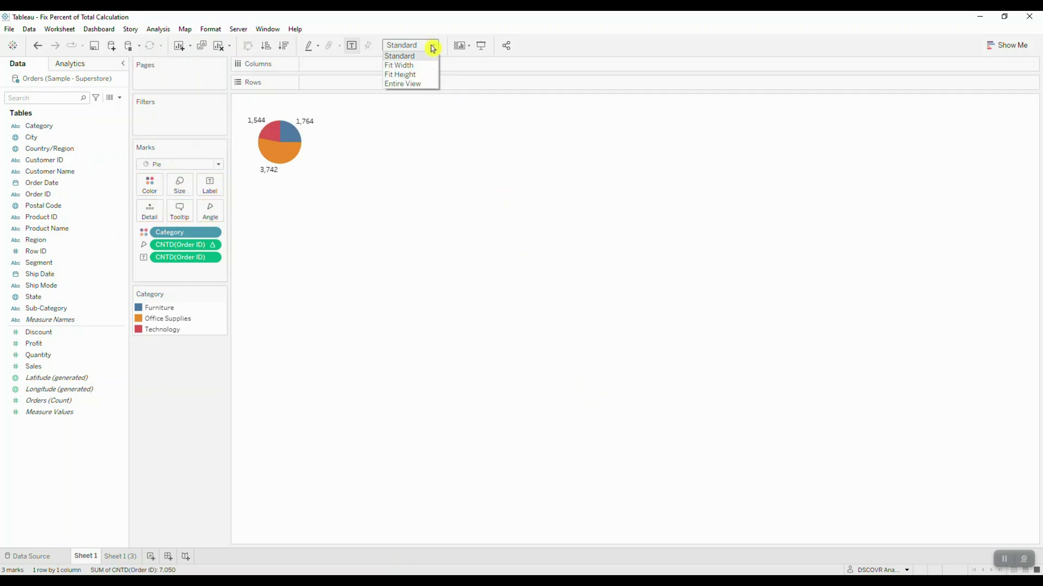
click(423, 84)
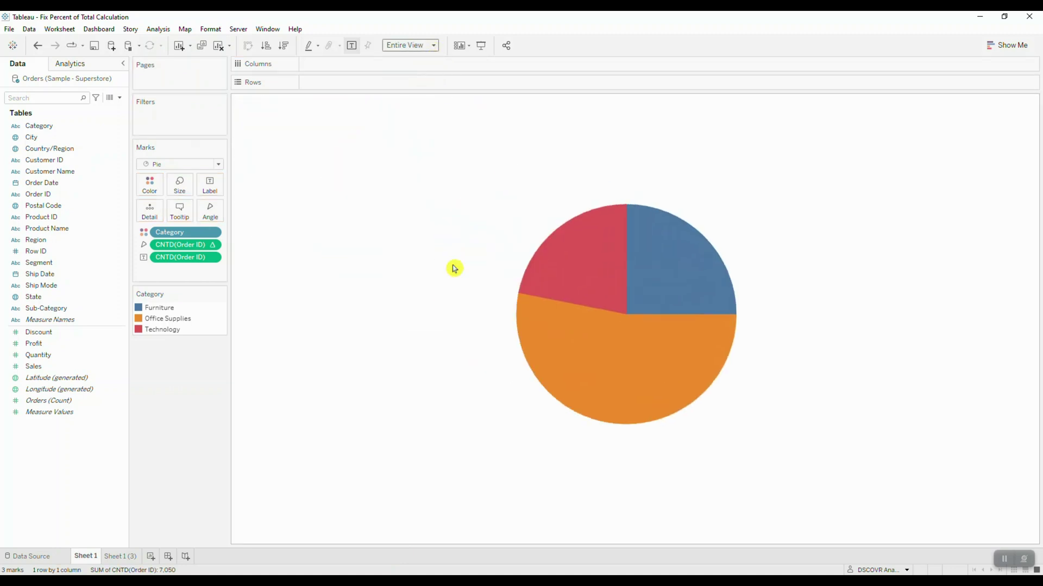
click(283, 46)
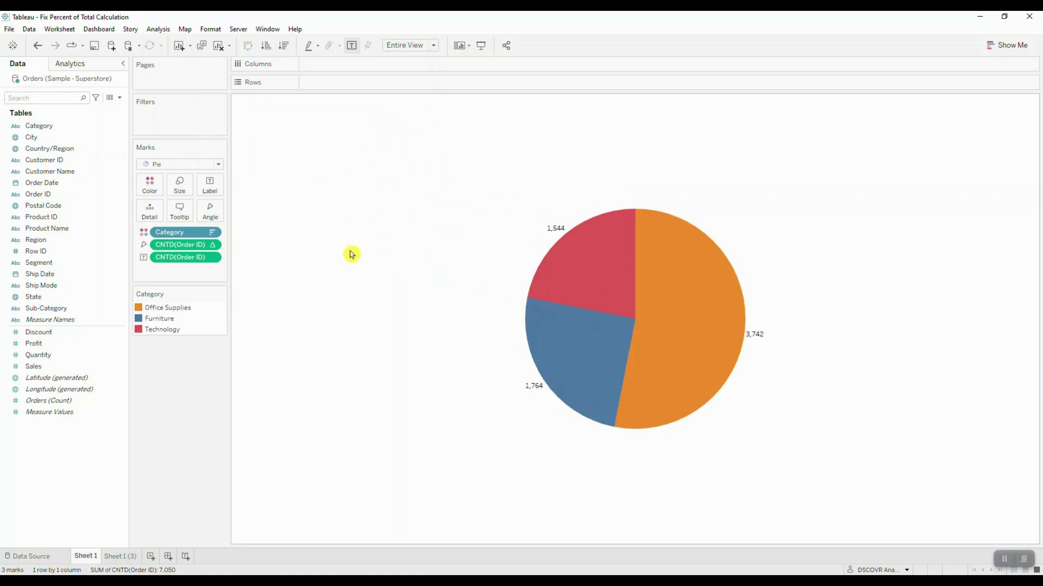
- Copy the percent-of-total CNTD(Order ID) onto Label and add Category to the slice labels
drag(230, 203, 253, 204)
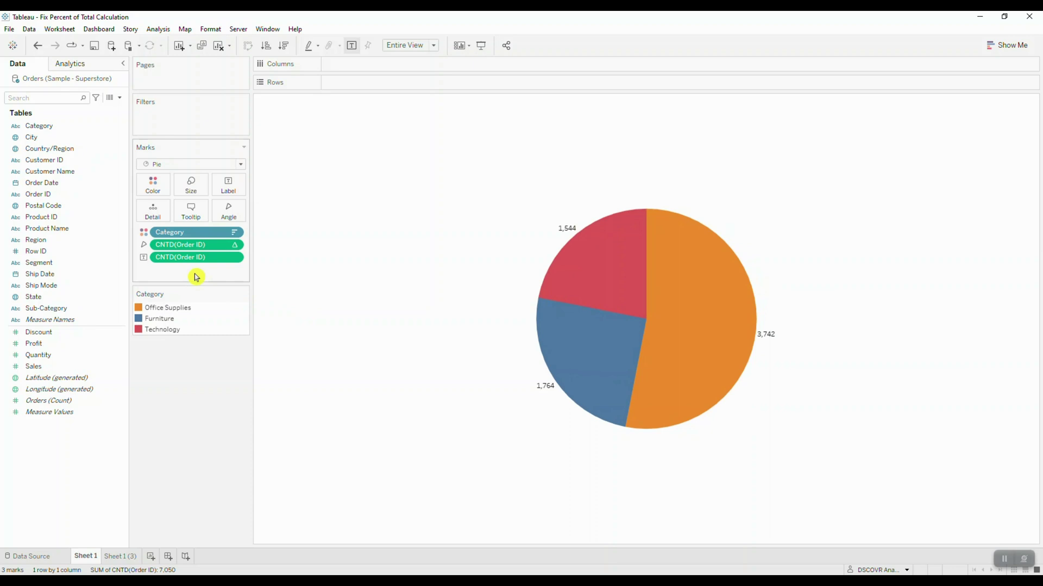
mouse_move(178, 247)
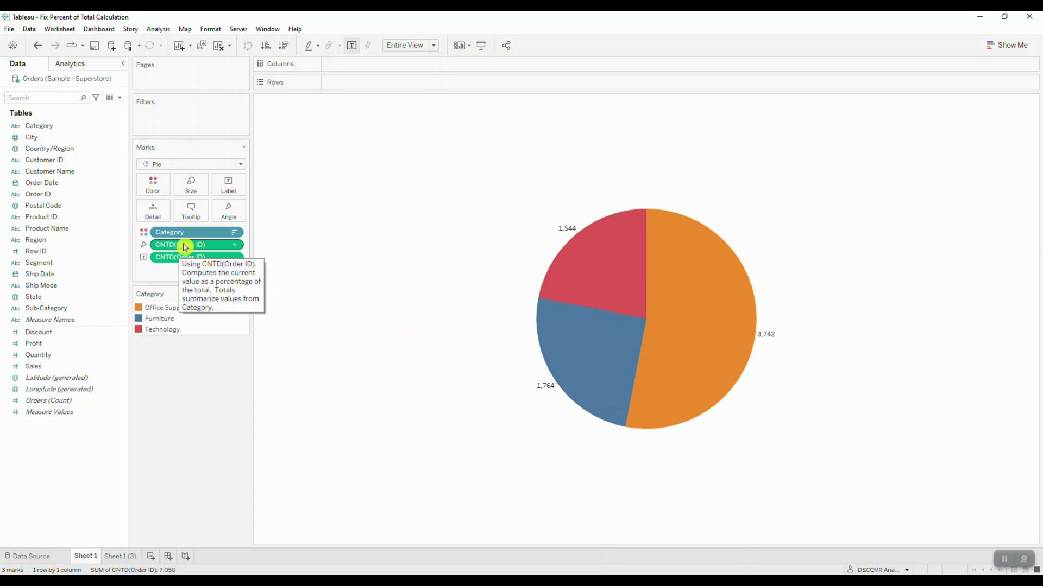
drag(185, 247, 228, 184)
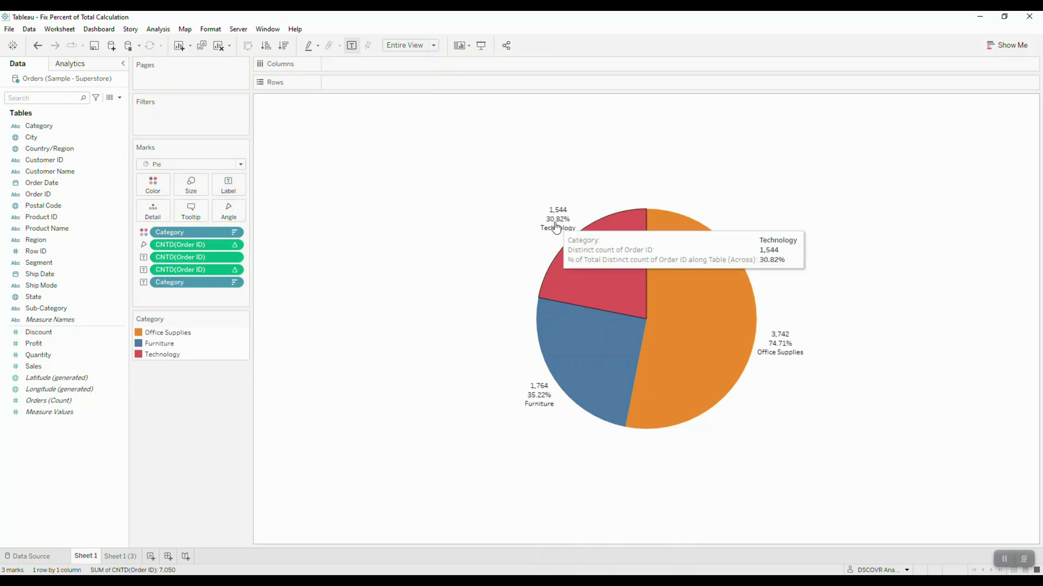
mouse_move(541, 405)
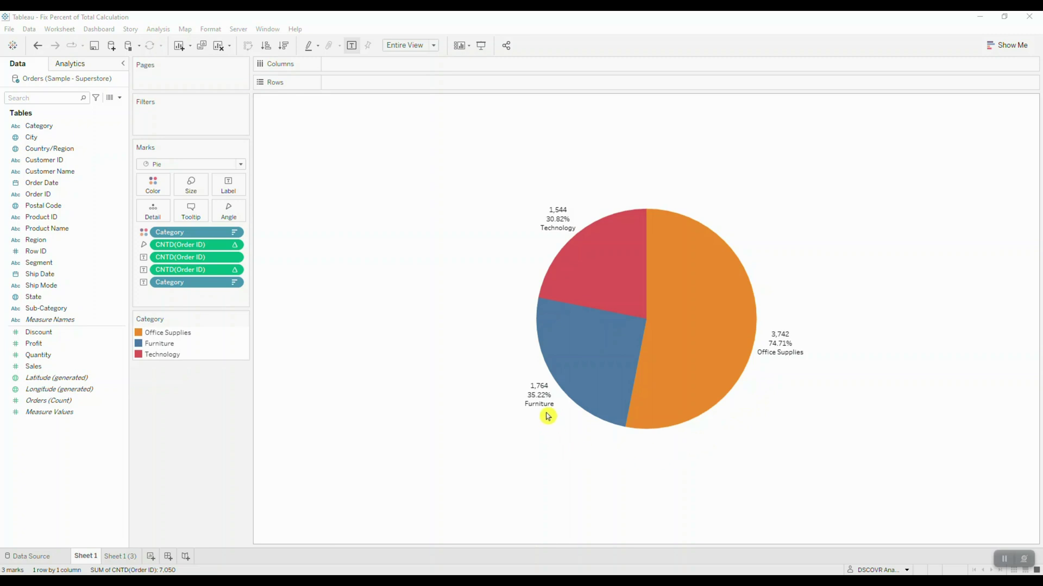
- Go to the Sheet 1 (3) pie showing category, bold percentage and count labels
mouse_move(549, 221)
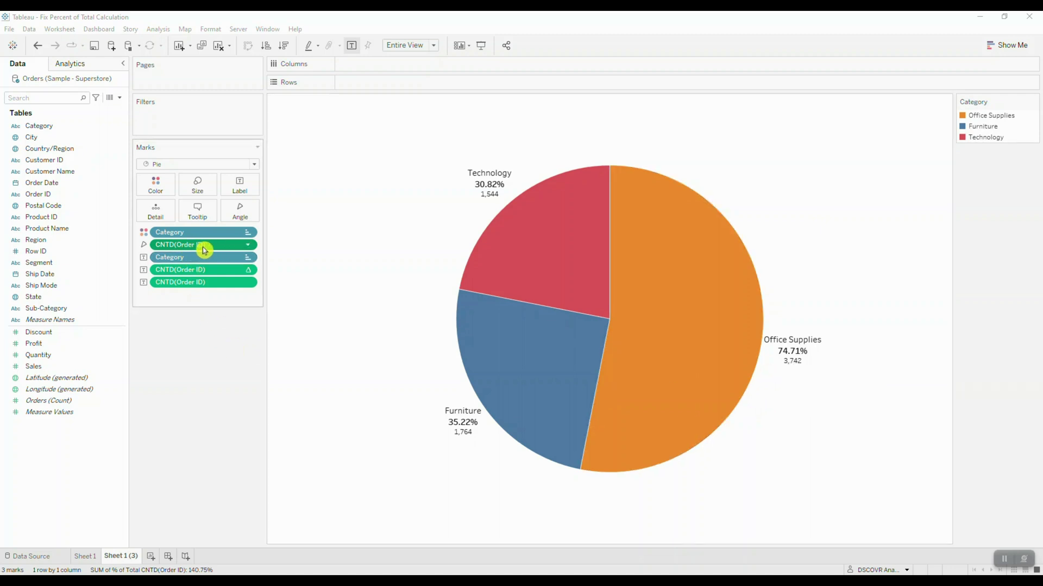
- Save the Angle percent calculation as a calculated field named '% of Total'
drag(203, 249, 69, 459)
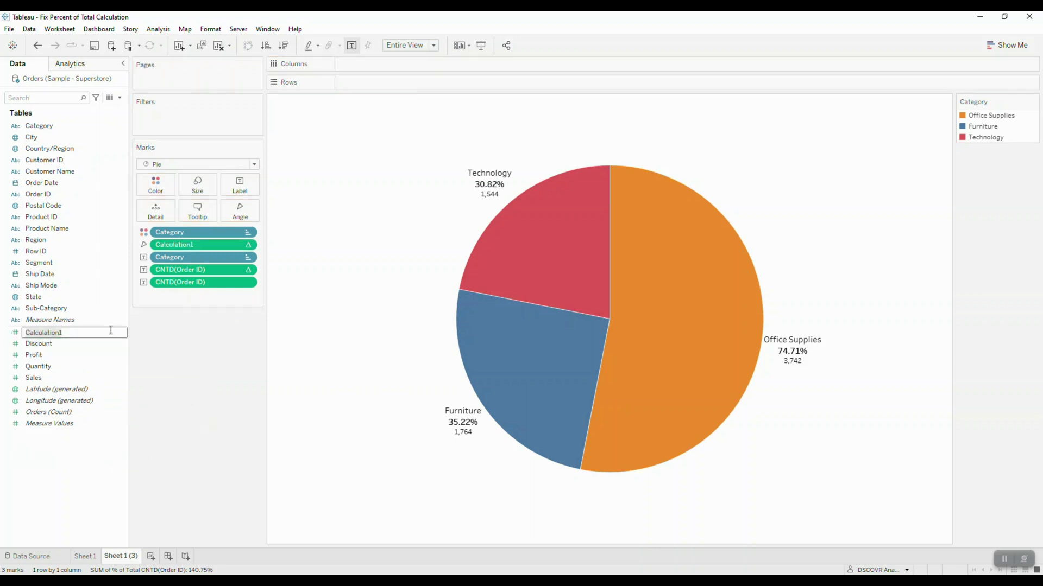
text(% of Total)
key(Return)
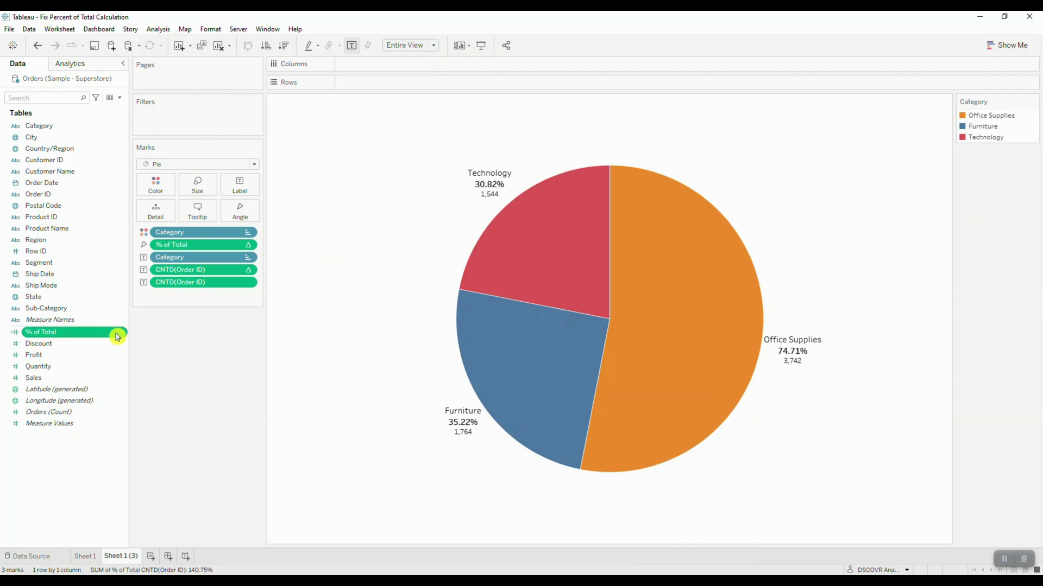
right_click(120, 337)
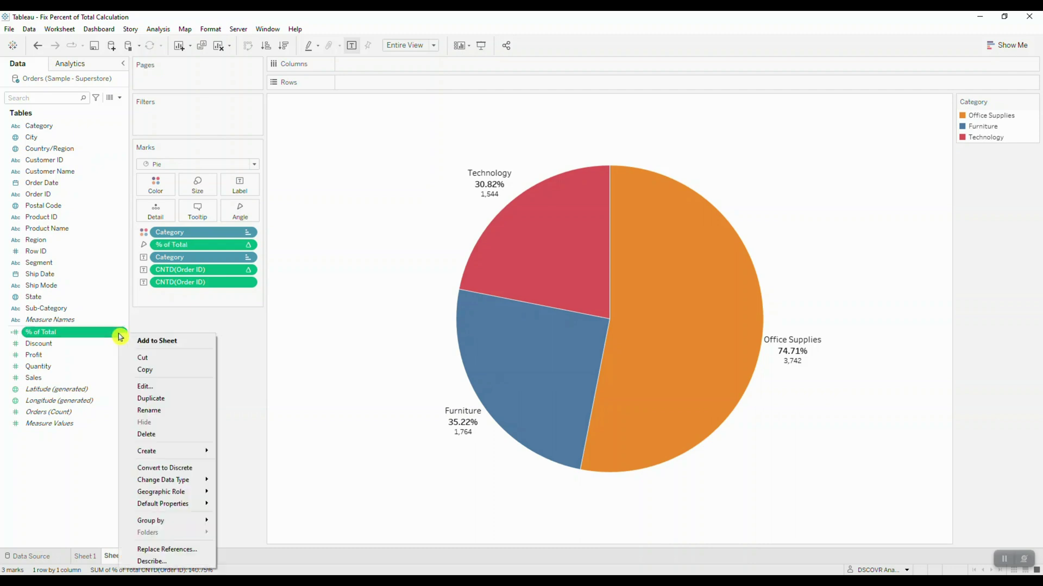
- Edit % of Total to read COUNTD([Order ID]) / WINDOW_SUM(COUNTD([Order ID]))
click(175, 387)
click(383, 232)
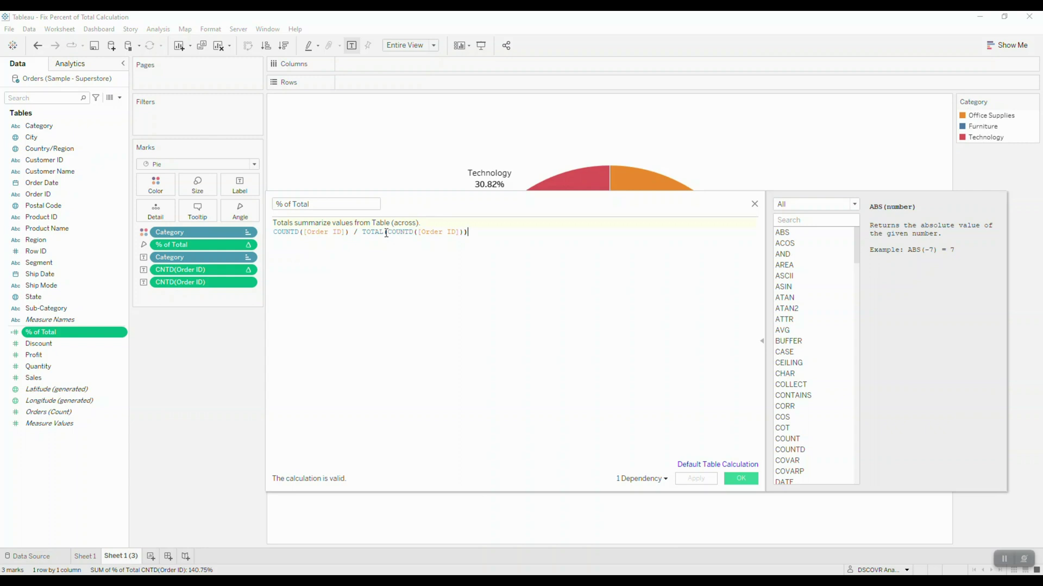
key(BackSpace)
key(BackSpace)
key(BackSpace)
key(BackSpace)
key(BackSpace)
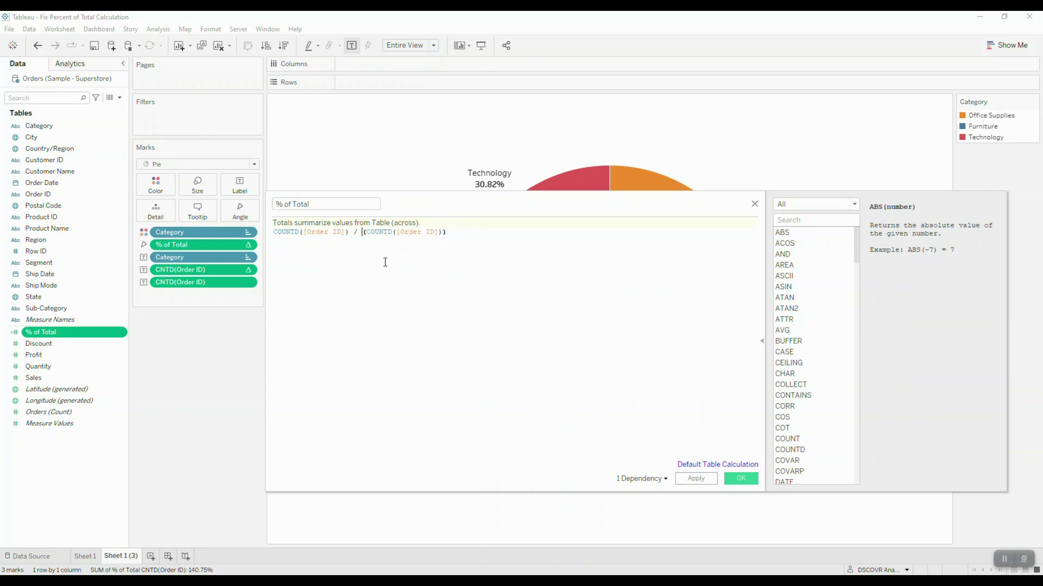
text(win)
text(dow_su)
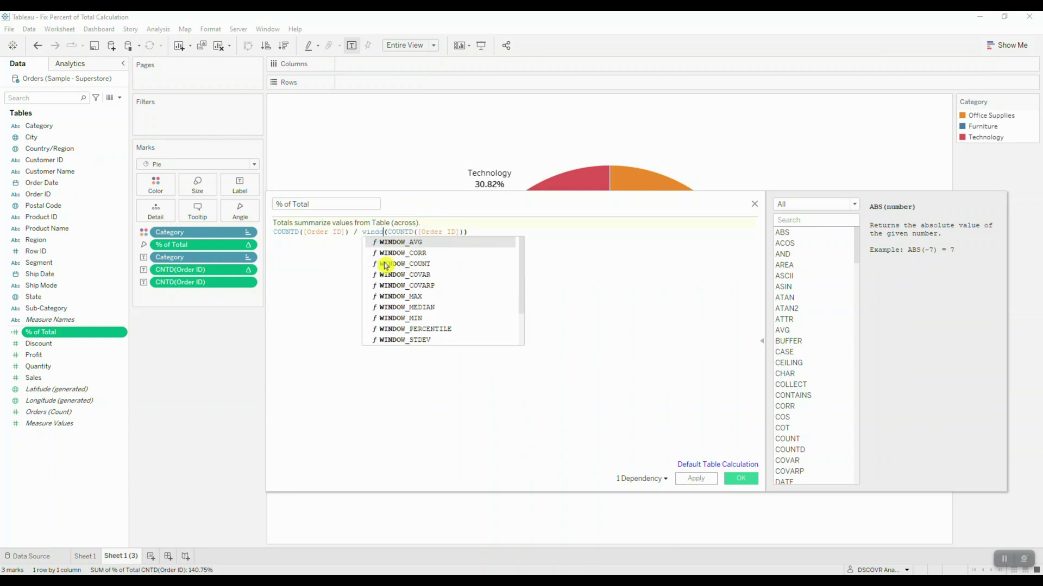
key(Return)
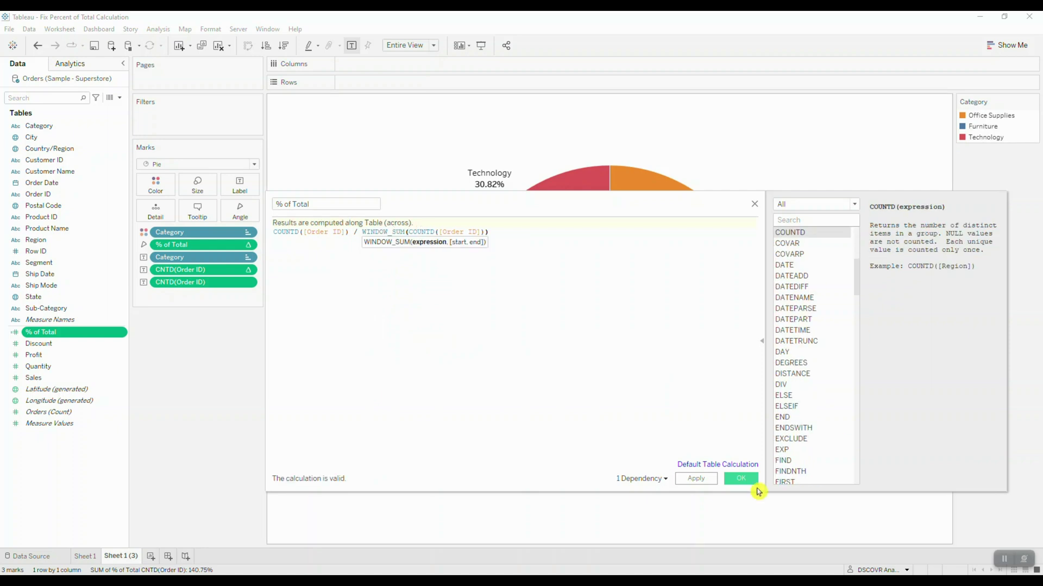
click(740, 478)
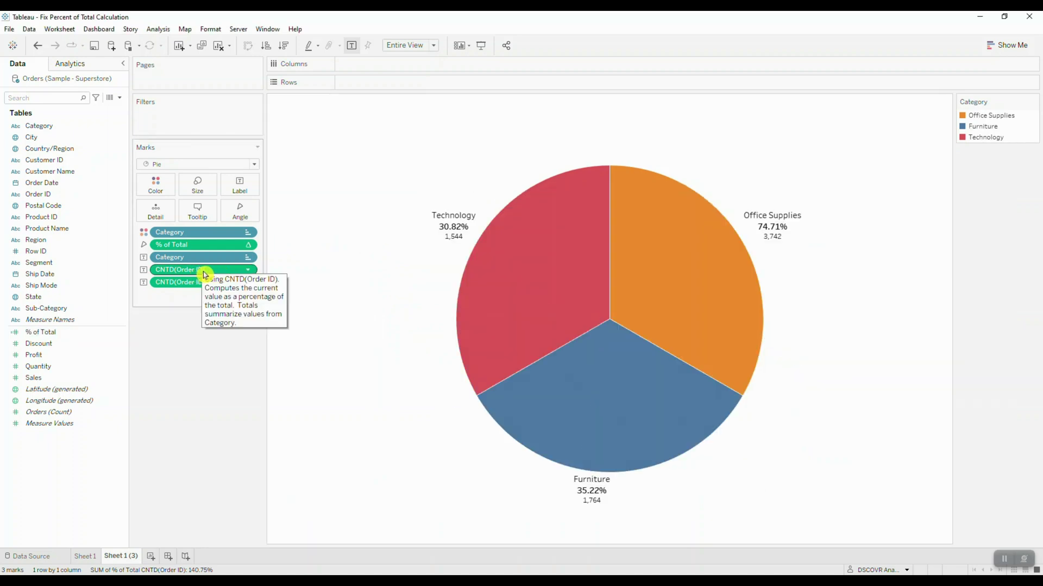
- Replace the old percent labels with the % of Total field, currently 100.00% per slice
drag(204, 275, 212, 380)
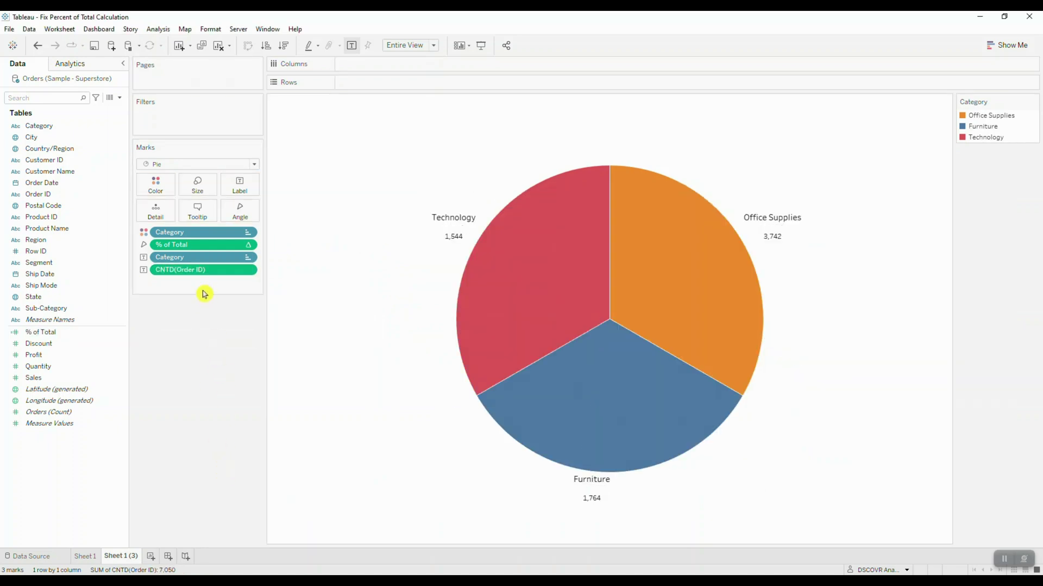
drag(204, 244, 243, 187)
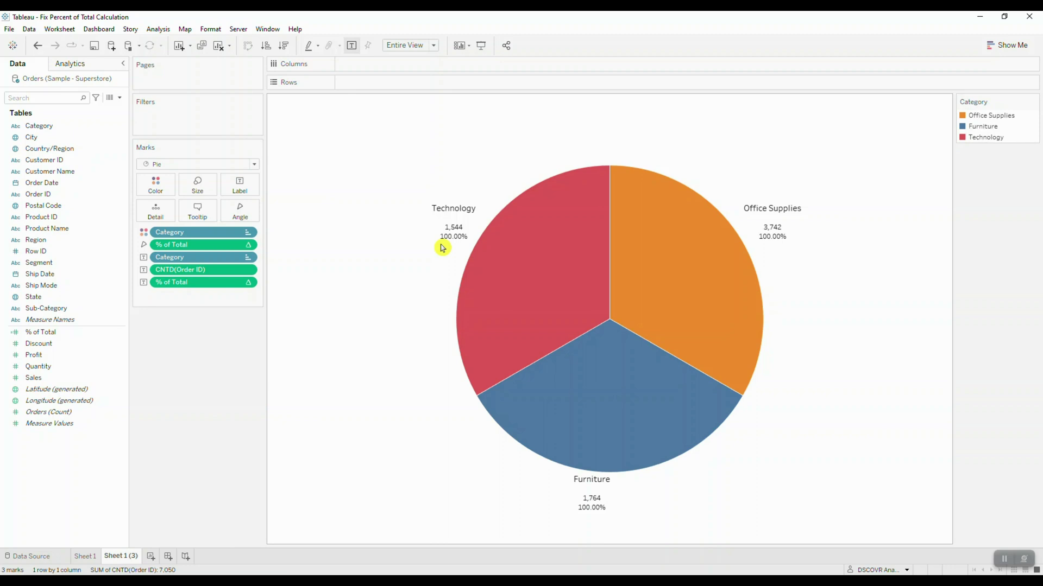
click(253, 282)
mouse_move(214, 410)
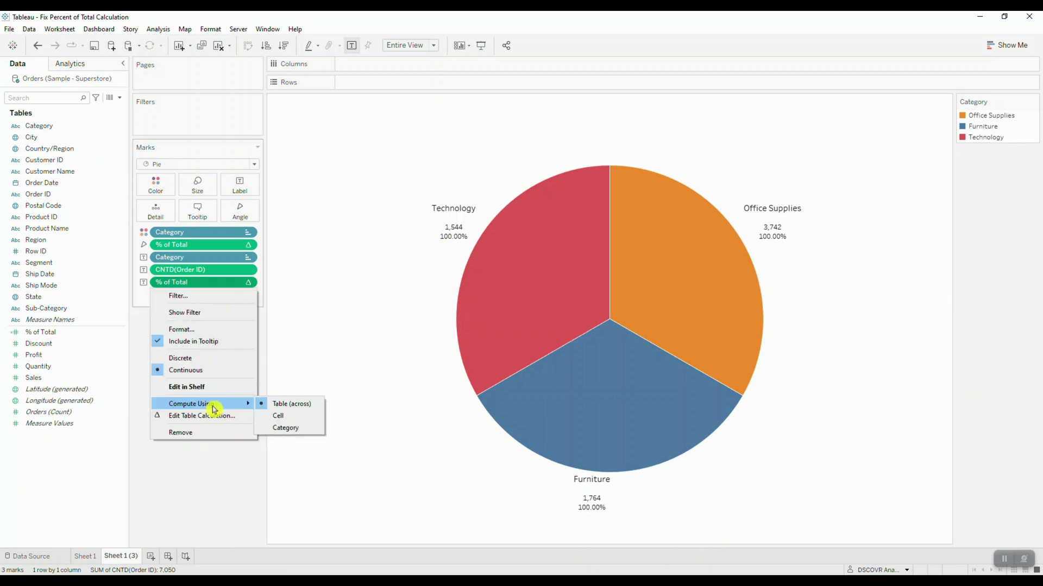
- Compute % of Total using Category, giving labels of 53.08%, 25.02% and 21.90%
click(308, 433)
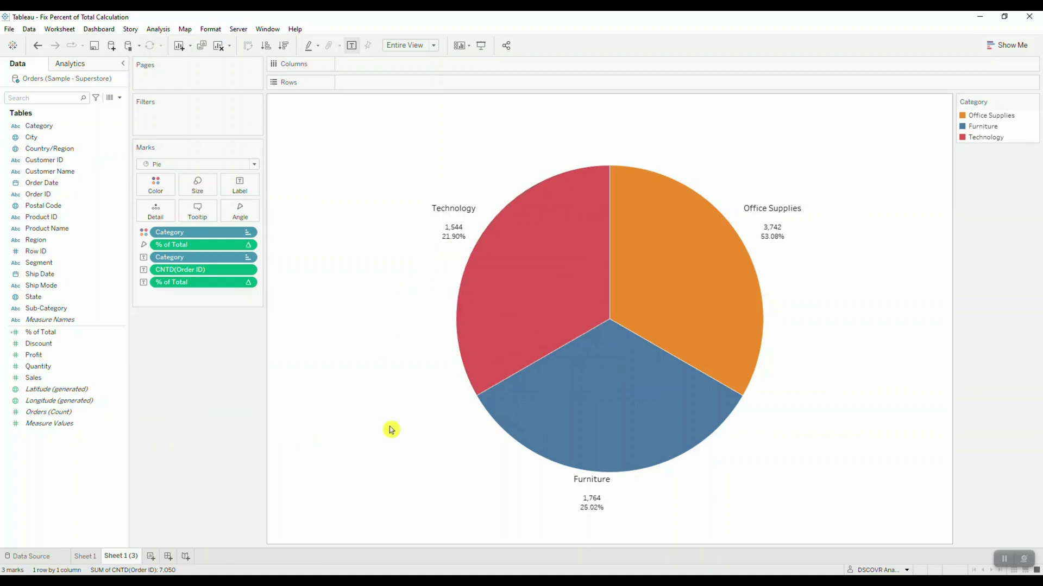
mouse_move(595, 497)
mouse_move(795, 241)
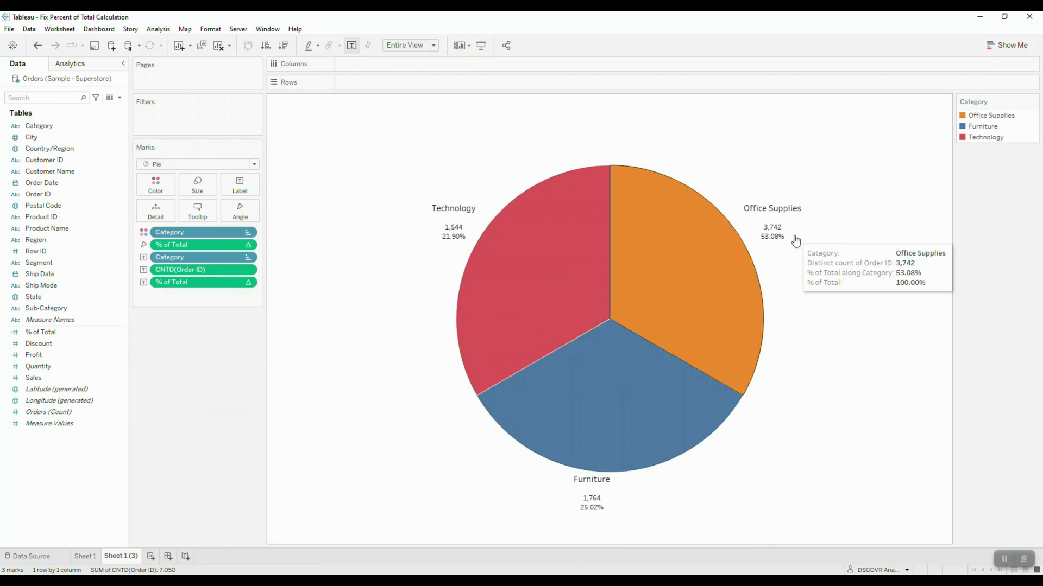